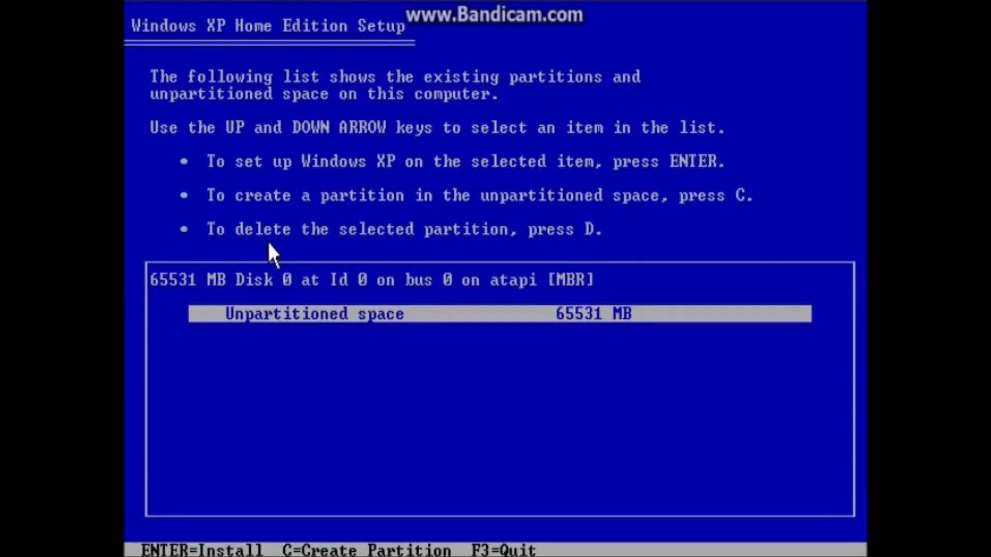
# Step: Choose the unpartitioned space for Windows XP and format the new partition using the NTFS file system (Quick)
pyautogui.press('Up')
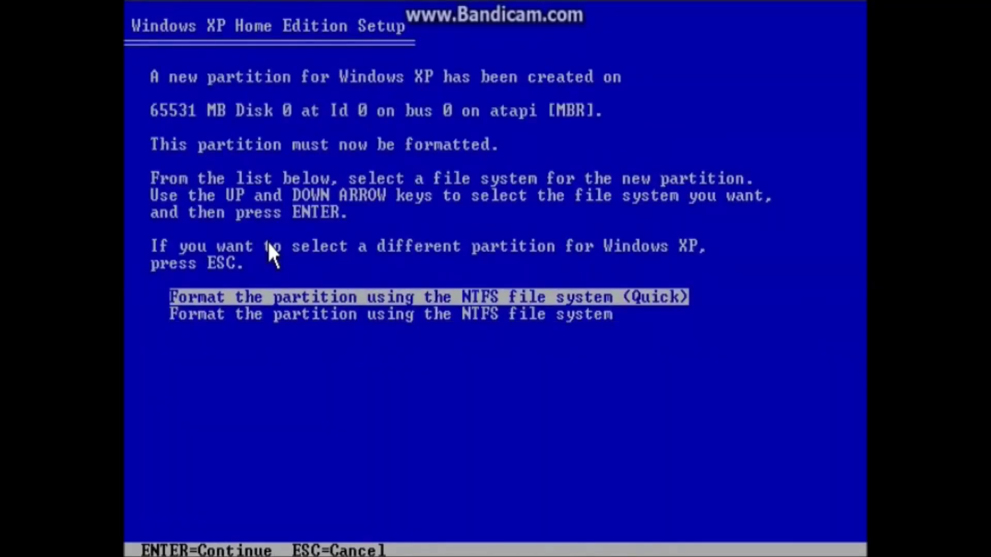
pyautogui.press('Return')
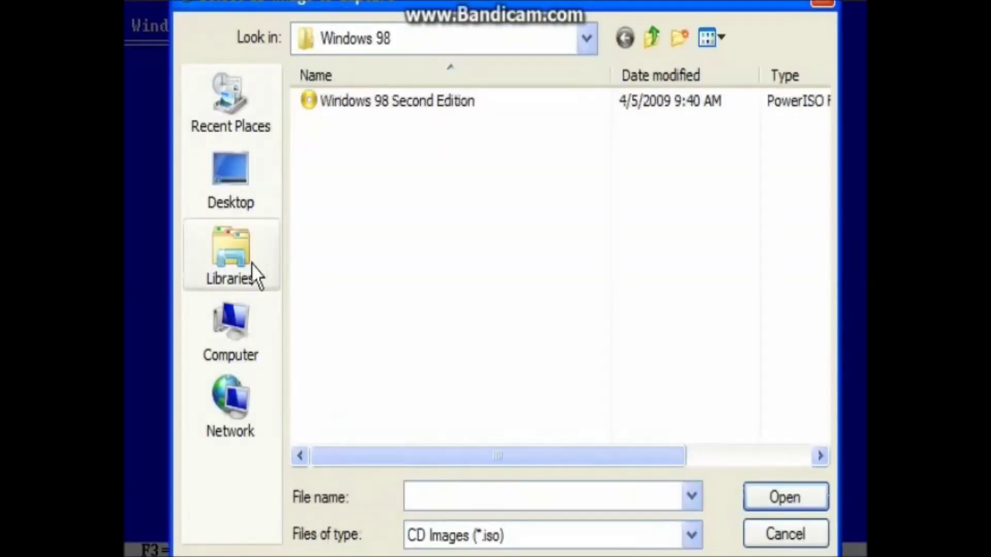
# Step: Load the Windows XP CD image from the Windows XP folder in the Documents library
pyautogui.click(251, 266)
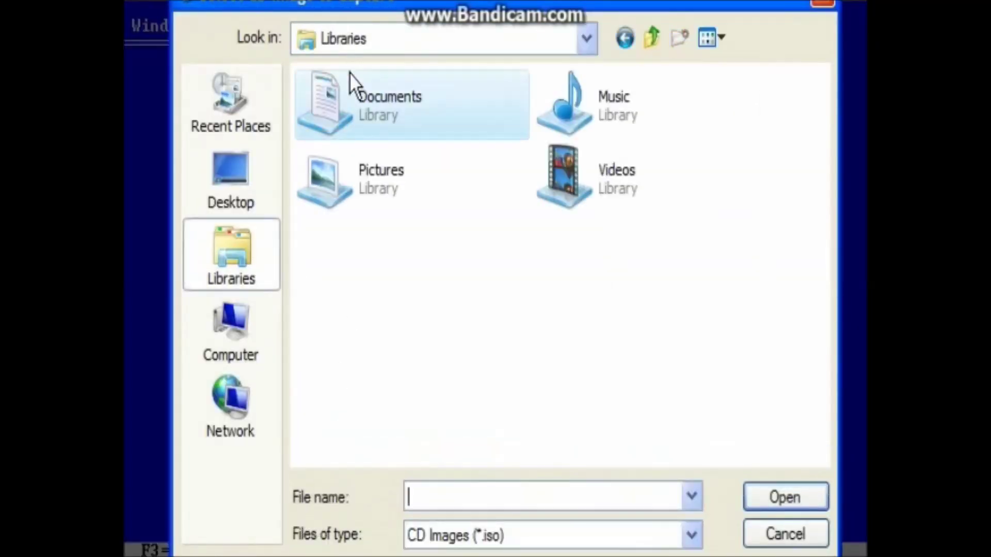
pyautogui.doubleClick(352, 109)
pyautogui.scroll(-2, 400, 418)
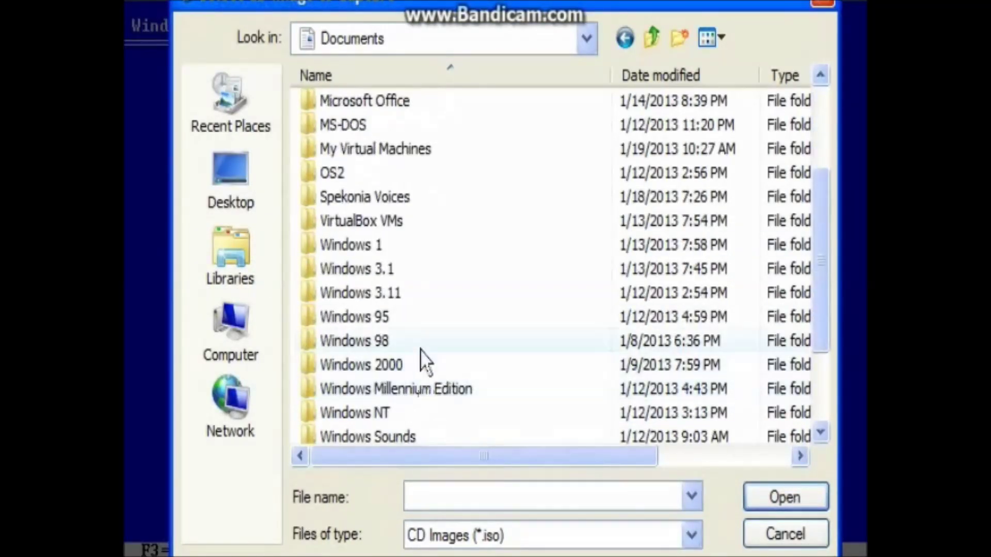
pyautogui.scroll(-2, 413, 368)
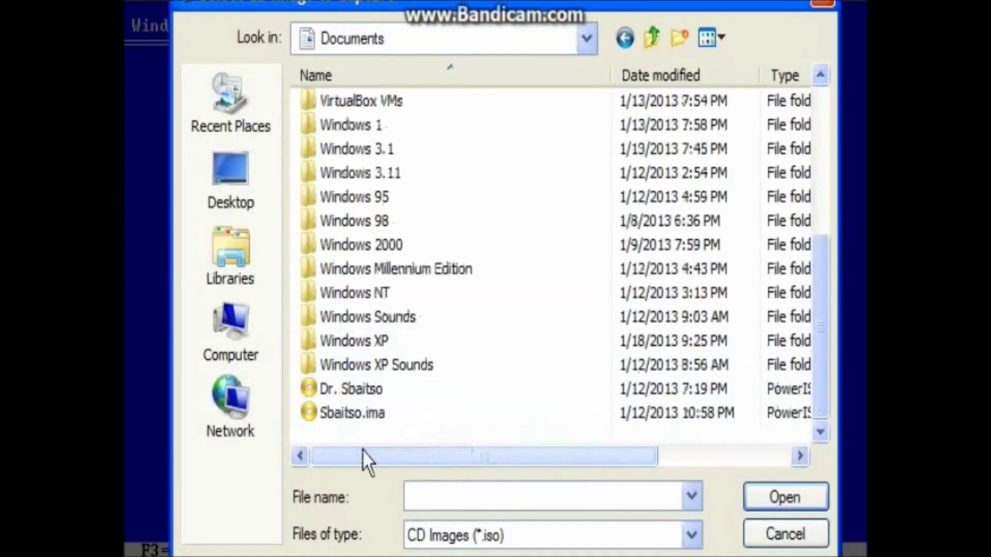
pyautogui.doubleClick(416, 333)
pyautogui.doubleClick(428, 127)
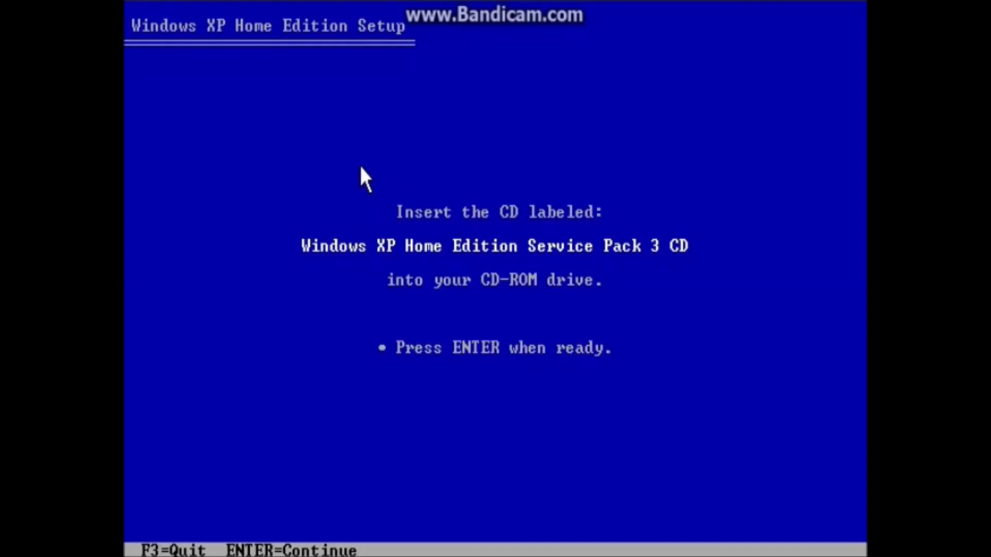
# Step: Continue Setup with the Windows XP Home Edition Service Pack 3 CD and restart the computer after the text-mode portion
pyautogui.moveTo(357, 153); pyautogui.dragTo(474, 254)
pyautogui.press('Return')
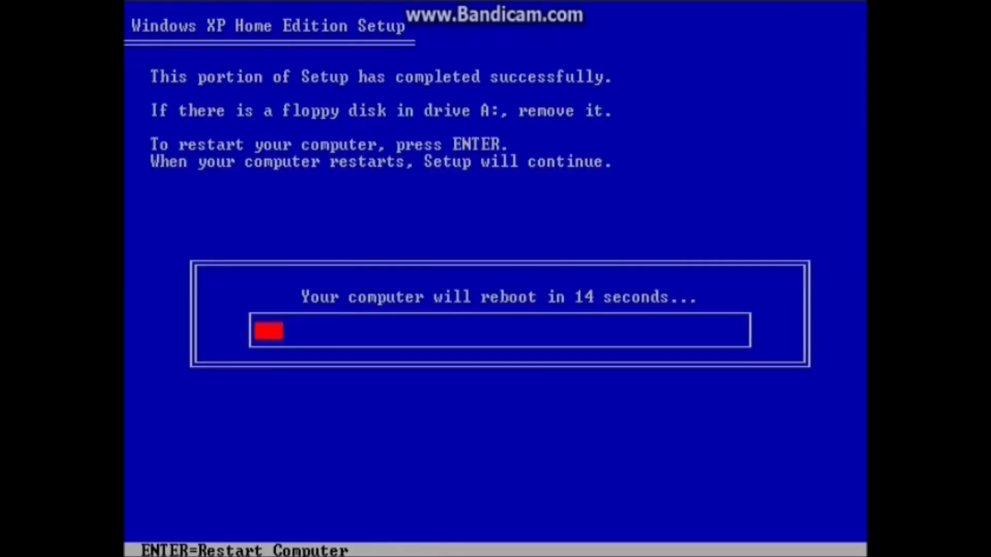
pyautogui.press('Return')
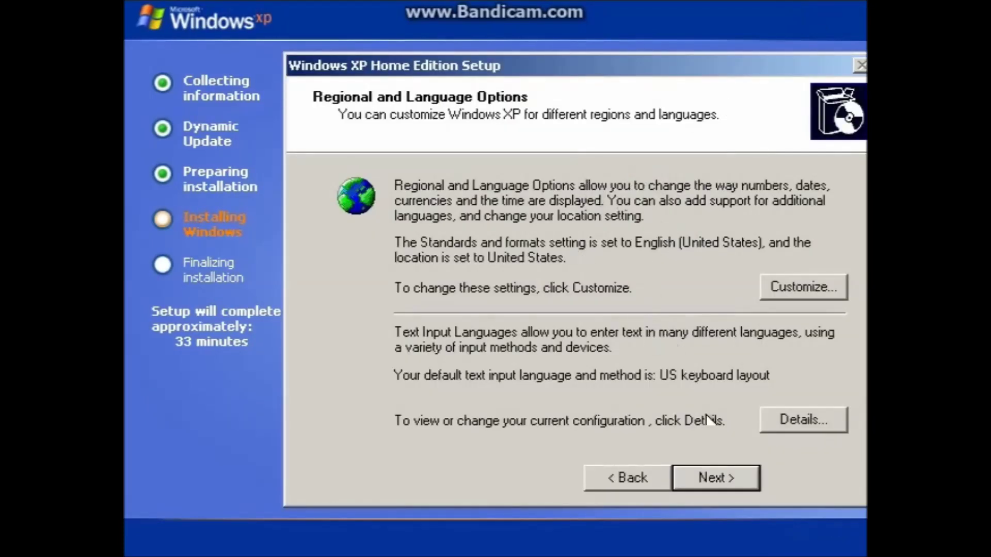
# Step: Accept the default regional and language options and enter the owner's name, leaving the organization blank
pyautogui.click(707, 477)
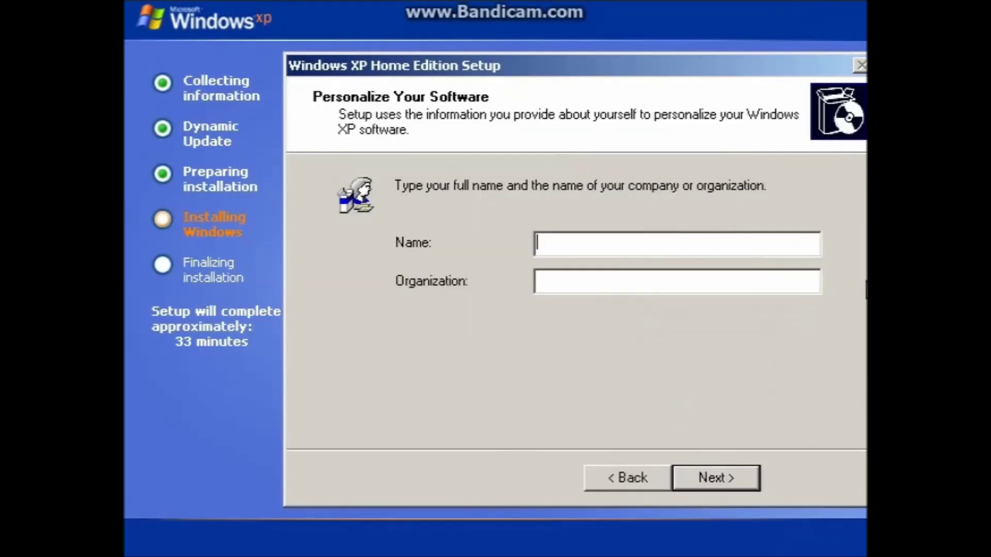
pyautogui.write('Billy')
pyautogui.press('Return')
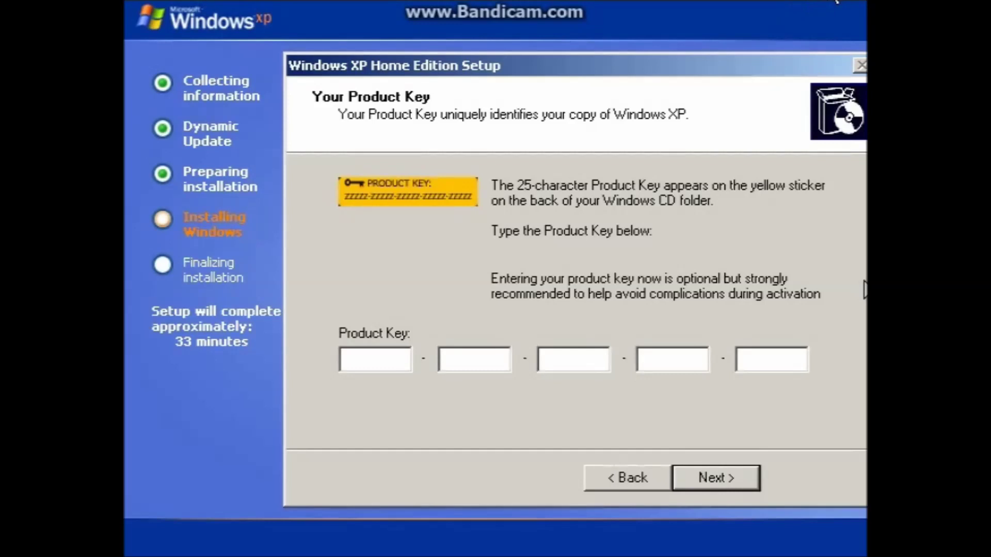
# Step: Paste the Windows product key into the Product Key fields and submit it
pyautogui.hotkey('ctrl', 'v')
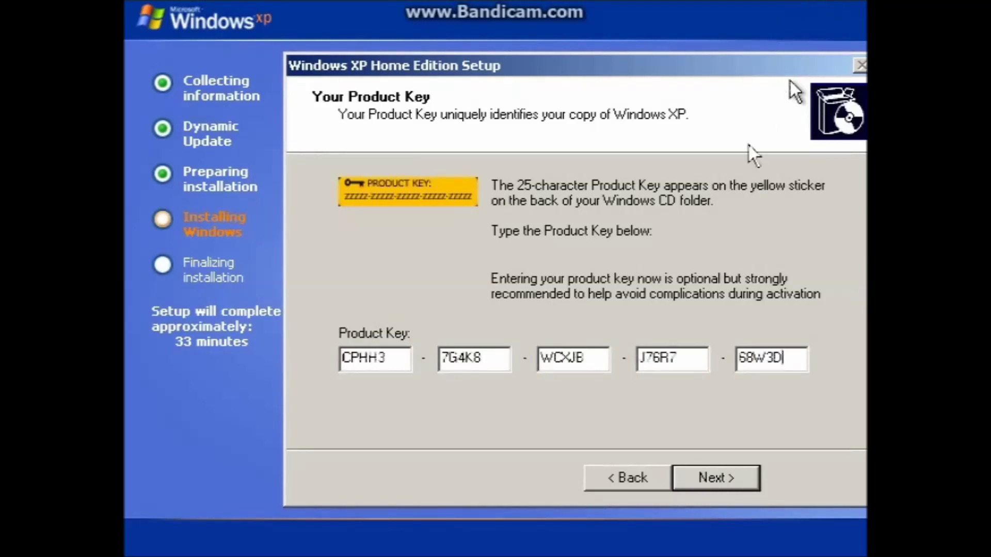
pyautogui.click(716, 466)
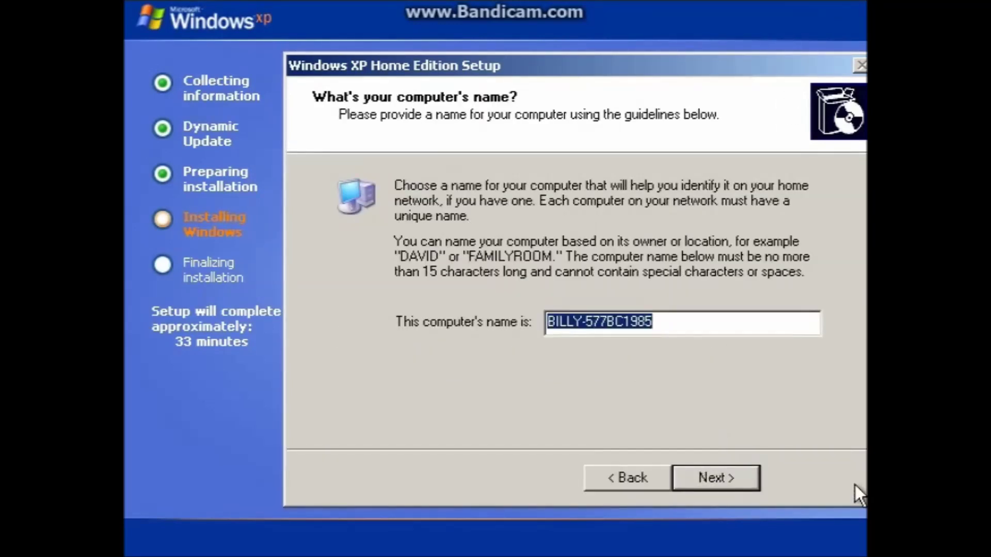
# Step: Name the computer WindowsXPHE and proceed to the date and time settings
pyautogui.press('BackSpace')
pyautogui.write('Win')
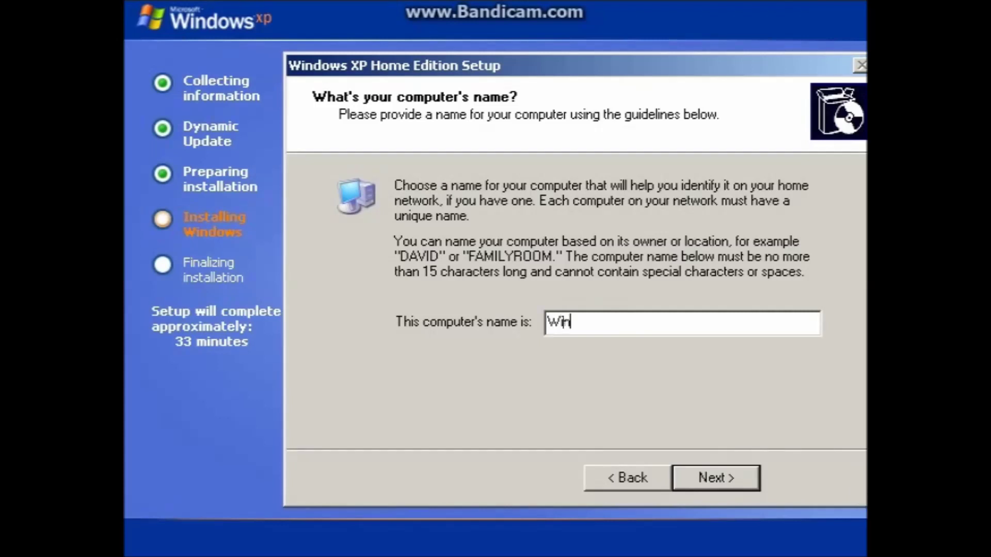
pyautogui.write('dowsXPHE')
pyautogui.press('alt')
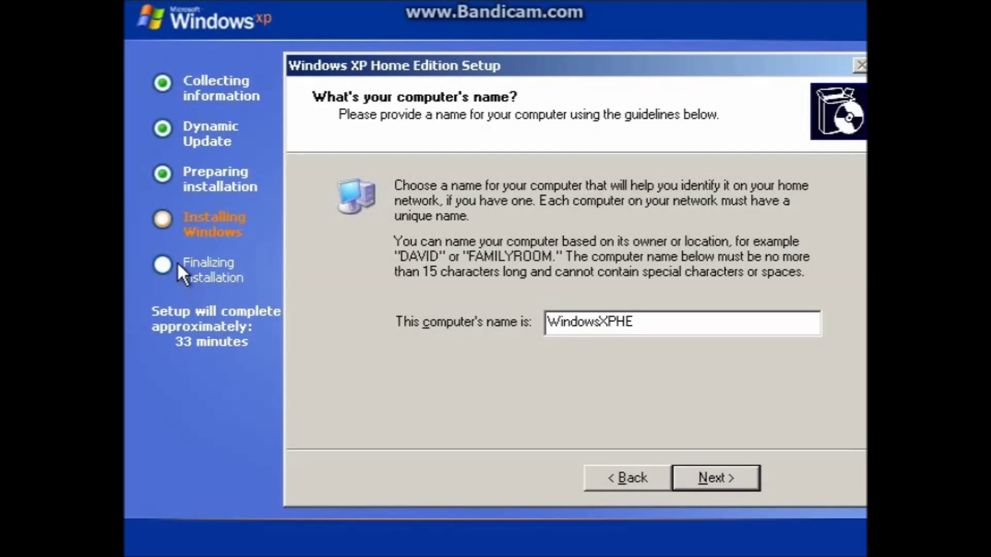
pyautogui.hotkey('alt', 'n')
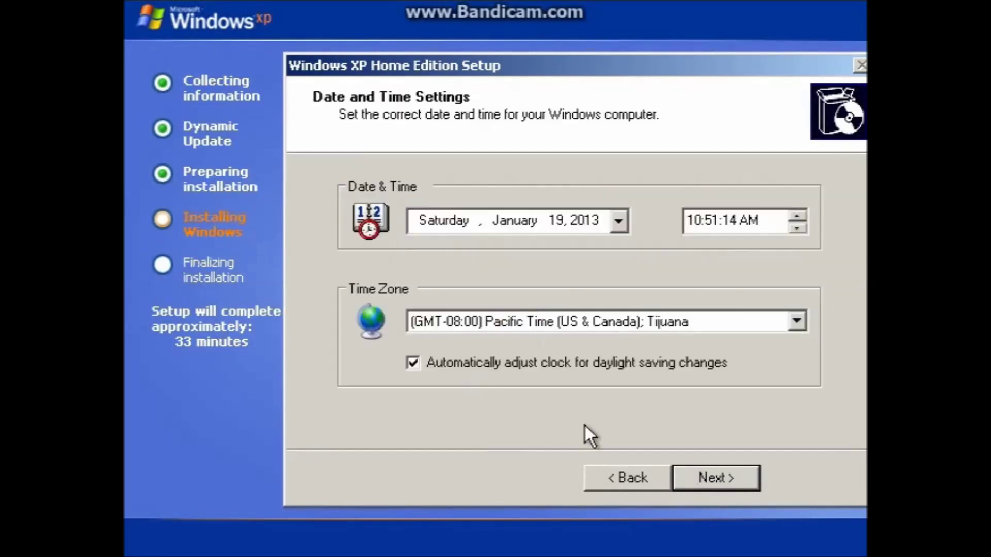
# Step: Set the time zone to (GMT-05:00) Eastern Time (US & Canada) with automatic daylight saving adjustment turned off
pyautogui.click(462, 362)
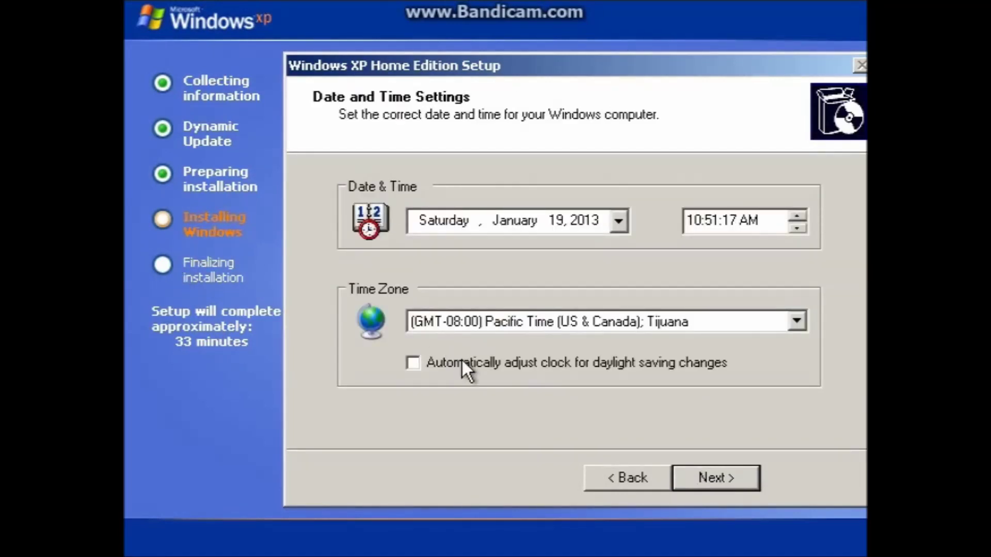
pyautogui.click(497, 323)
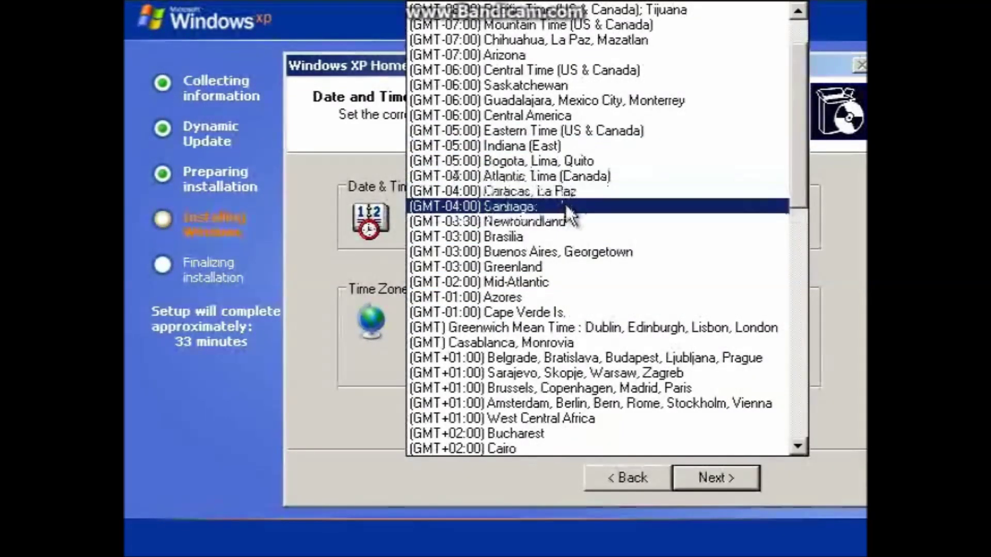
pyautogui.click(546, 131)
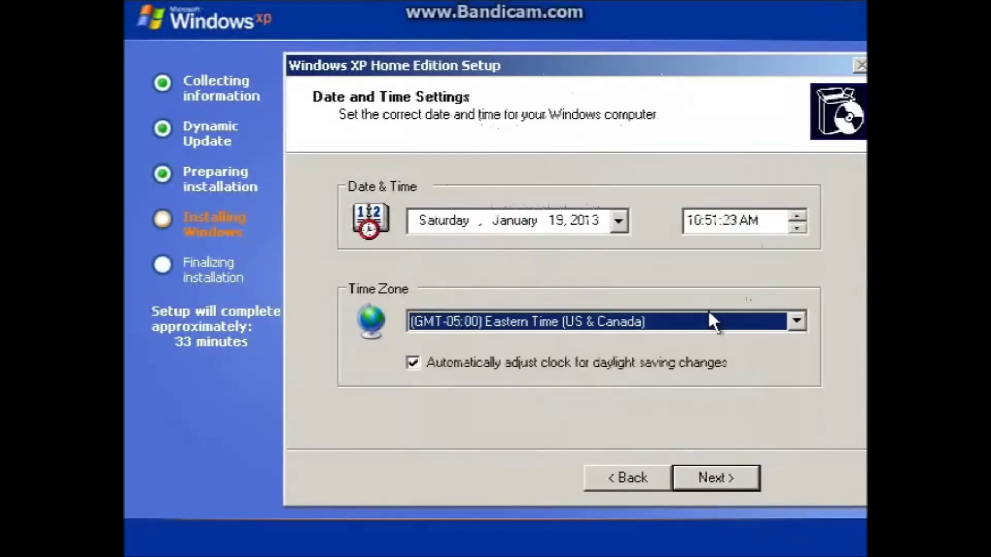
pyautogui.click(656, 361)
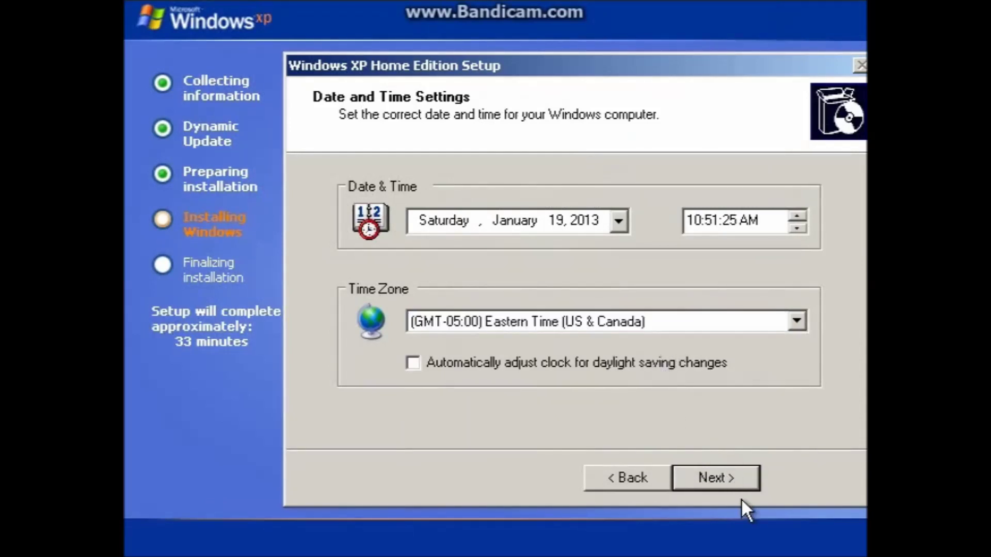
pyautogui.click(741, 480)
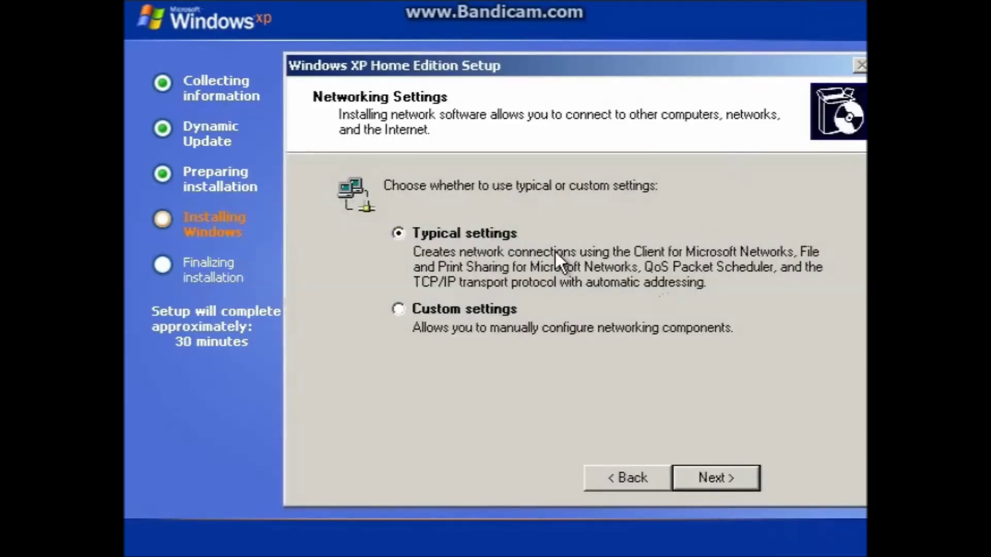
# Step: Accept Typical settings for the network configuration
pyautogui.click(735, 476)
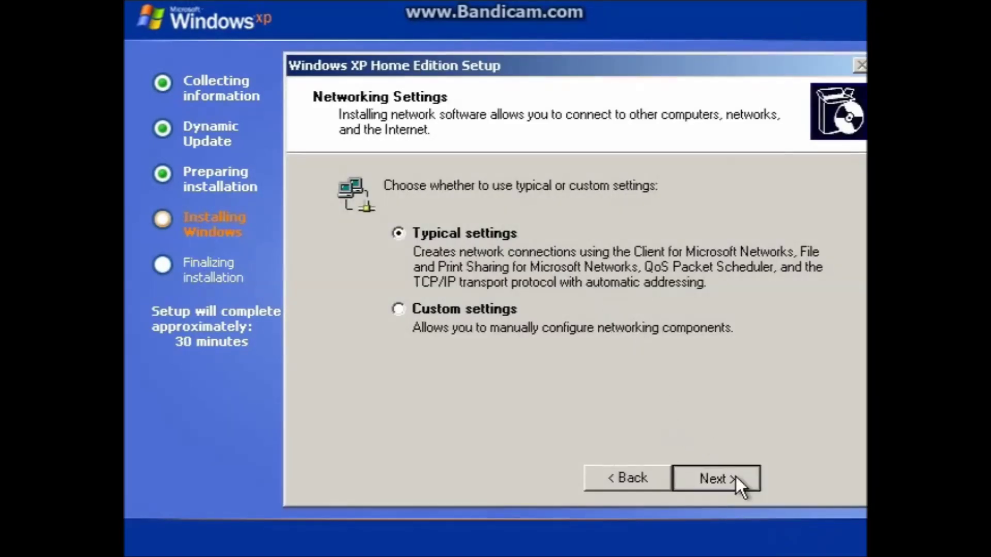